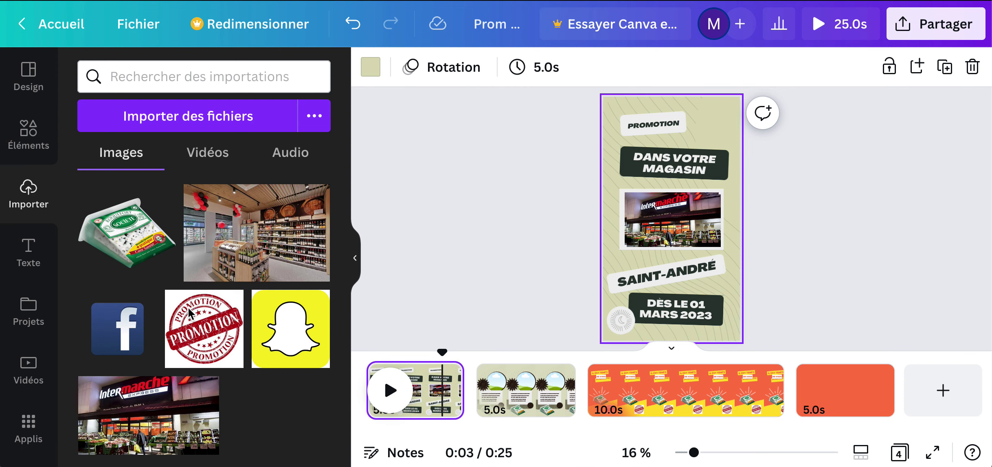
Place the red PROMOTION stamp image beside the heading on the first page, and delete it
left_click_drag(183, 301, 719, 127)
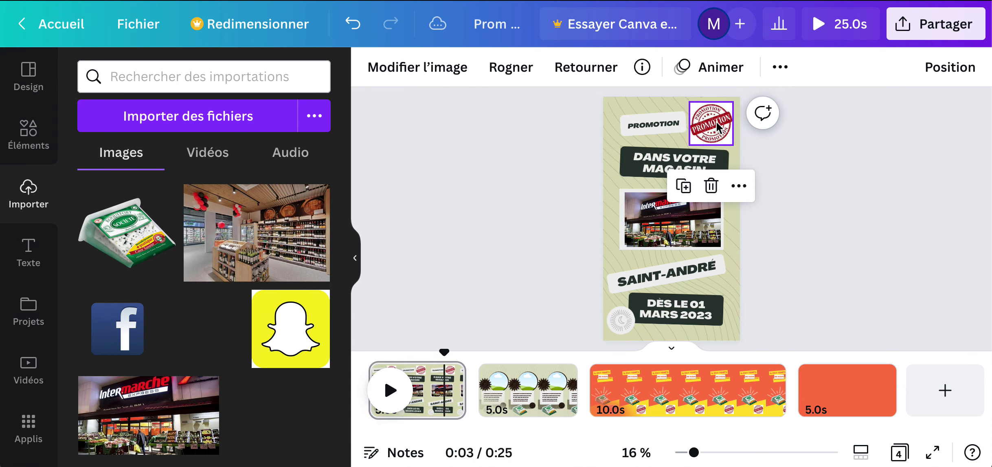
right_click(717, 127)
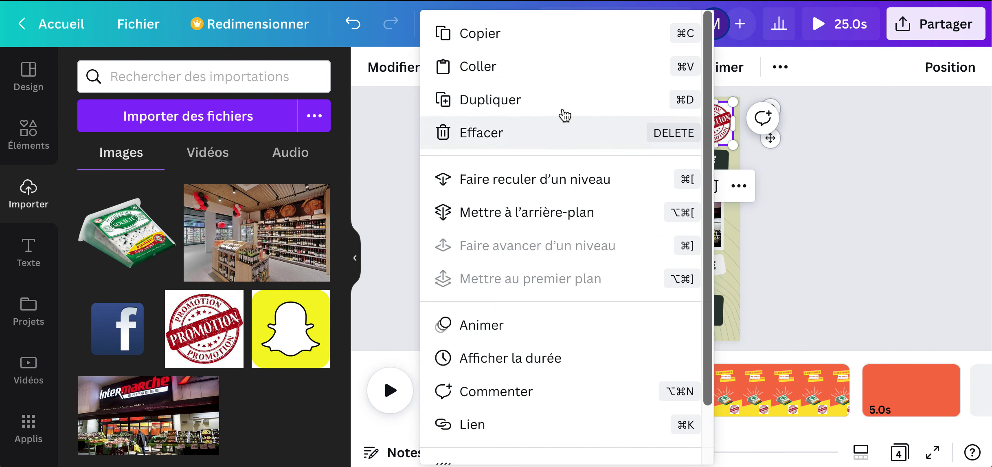
left_click(488, 138)
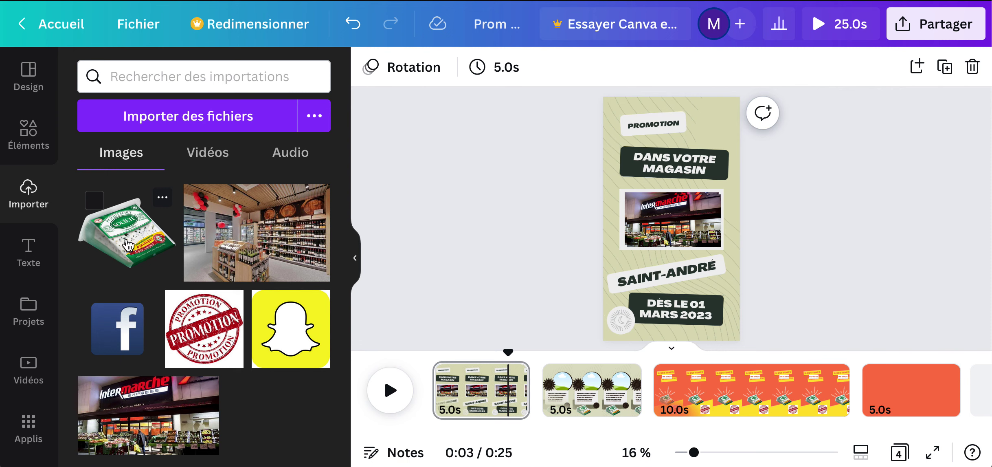
Place the green cheese package image over the first page's heading and send it to the back
left_click_drag(127, 244, 687, 142)
right_click(687, 142)
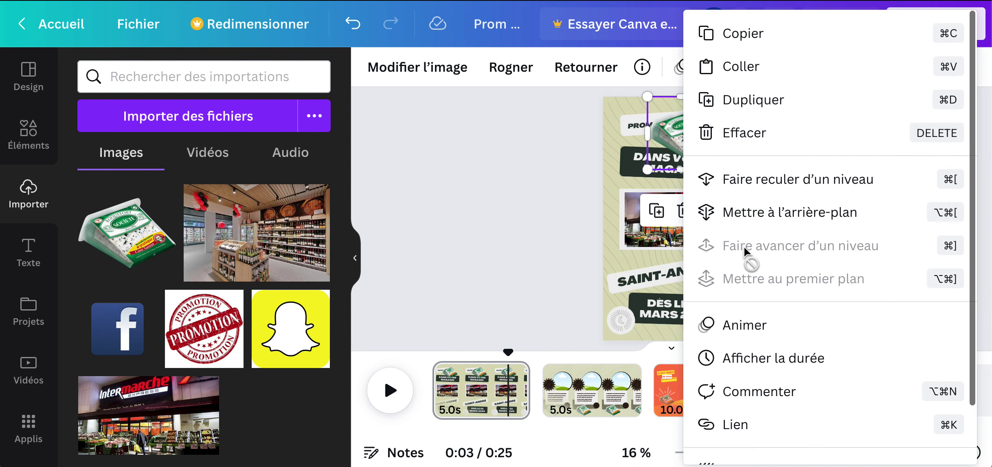
left_click(748, 212)
left_click_drag(697, 129, 701, 131)
left_click(791, 141)
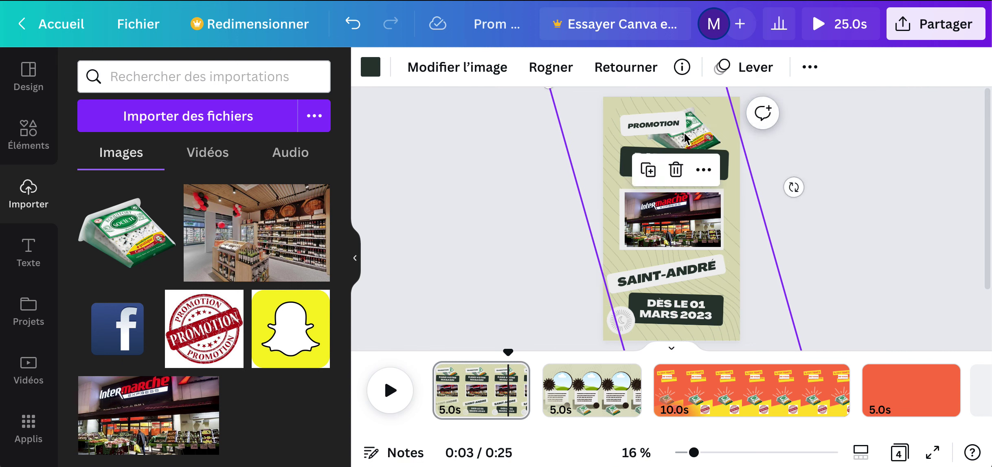
Undo sending the cheese package image to the back and delete the image from the first page
key("ctrl+z")
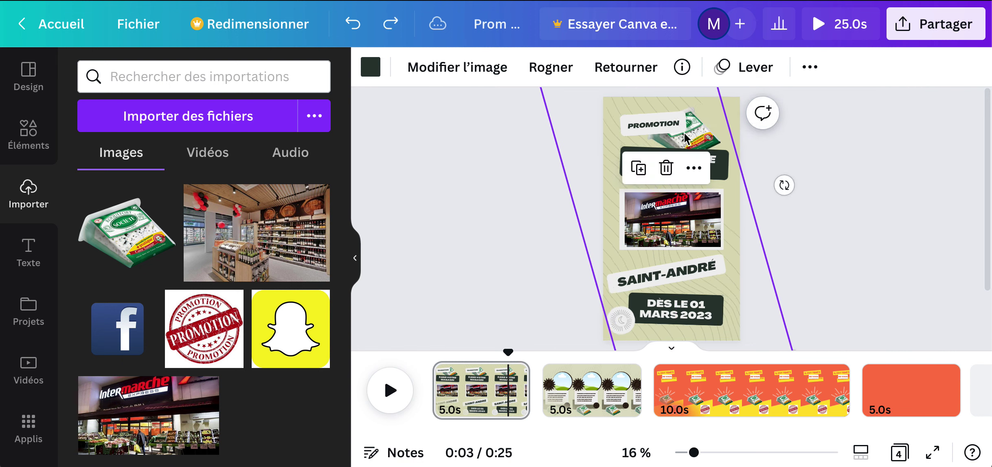
key("ctrl+y")
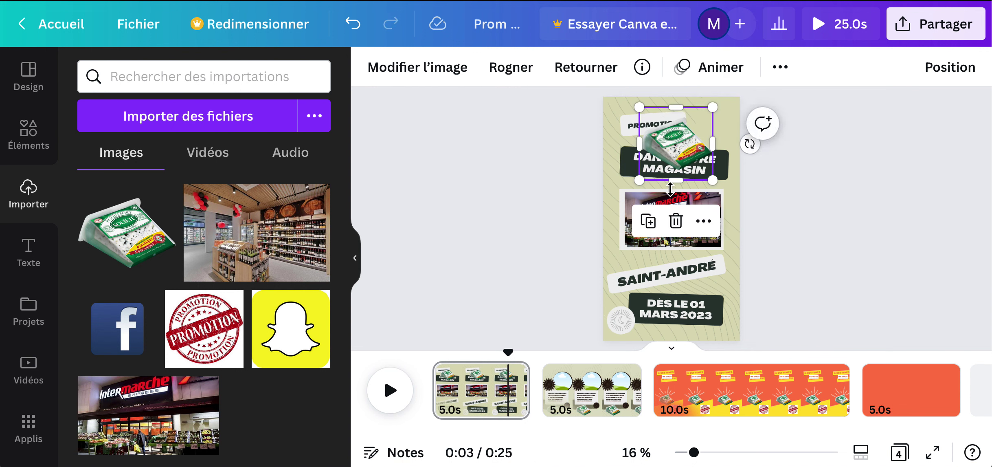
left_click(677, 222)
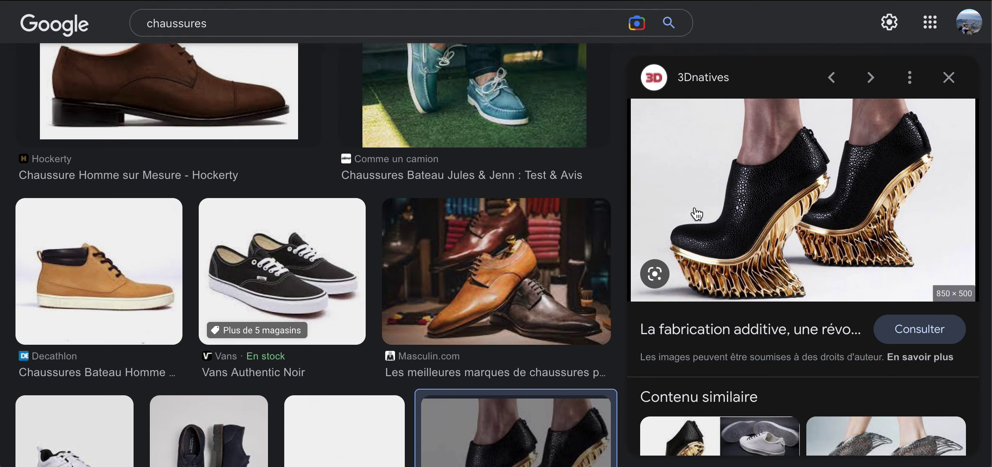
Switch to the Google image results for "chaussures" and save the 3Dnatives gold-heeled shoe photo to the computer
right_click(703, 177)
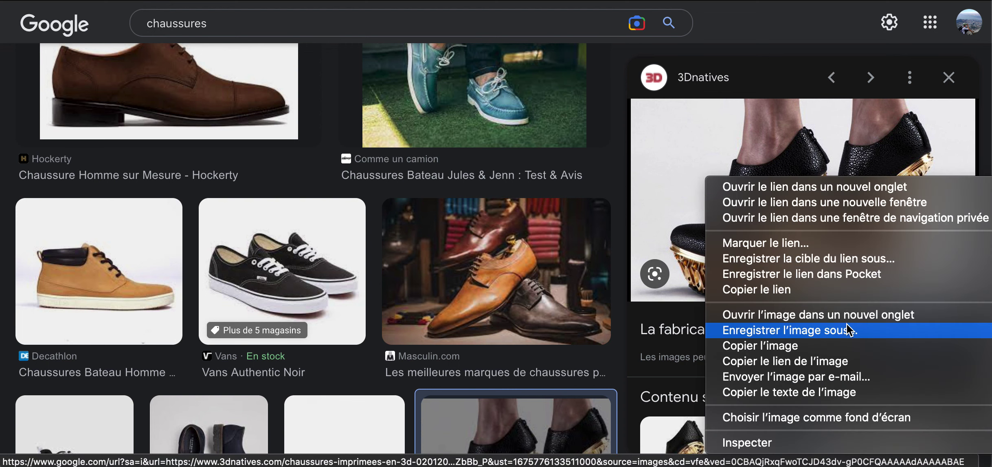
left_click(836, 331)
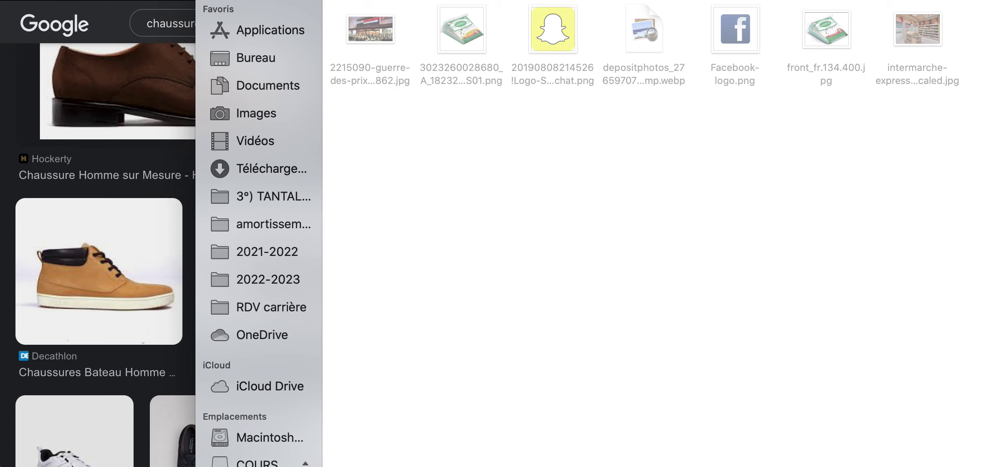
key("Return")
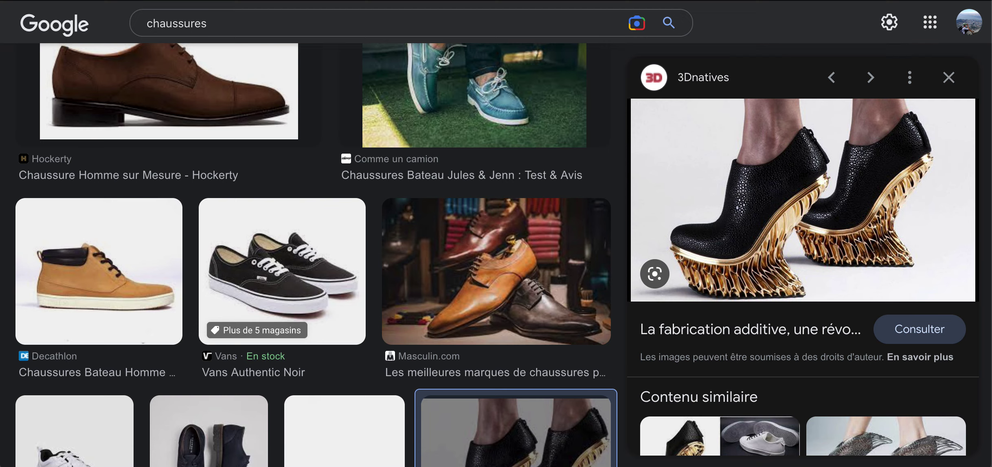
Search the web for "detourer" in a new browser tab and open the Remove.bg site
key("super+t")
left_click(428, 269)
type("detou")
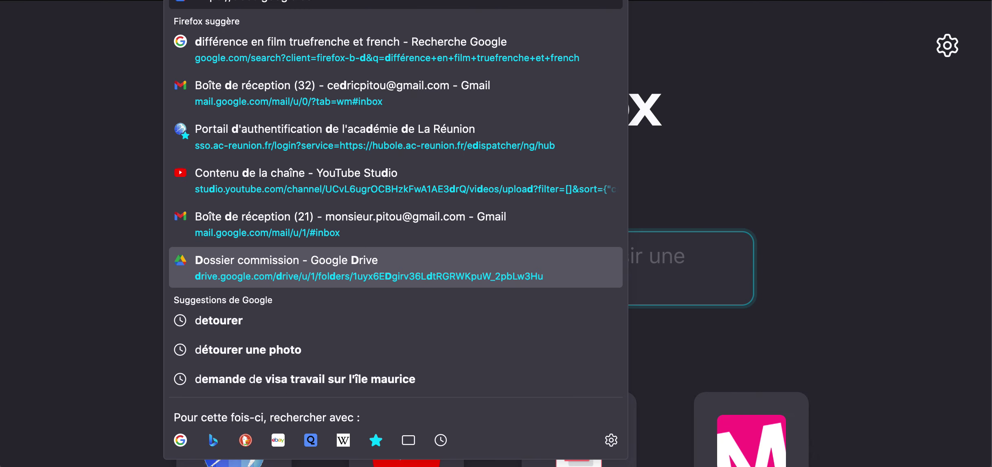
type("rer")
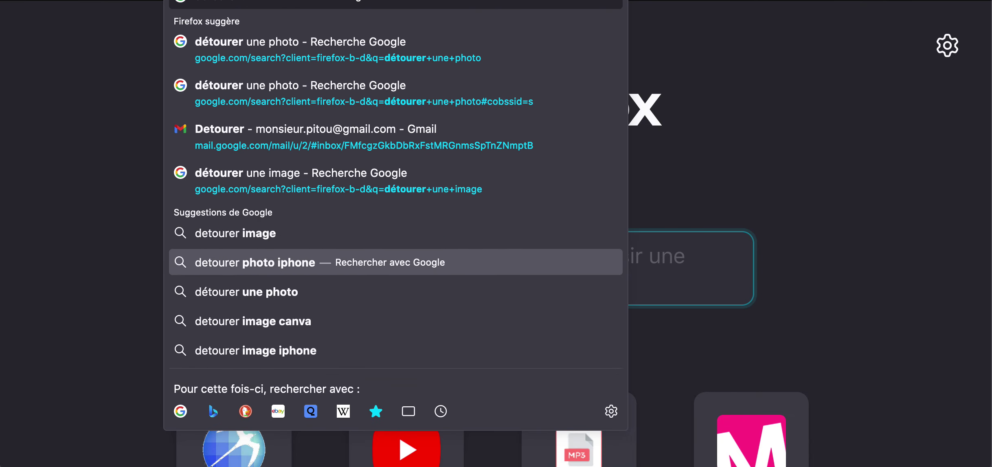
key("Return")
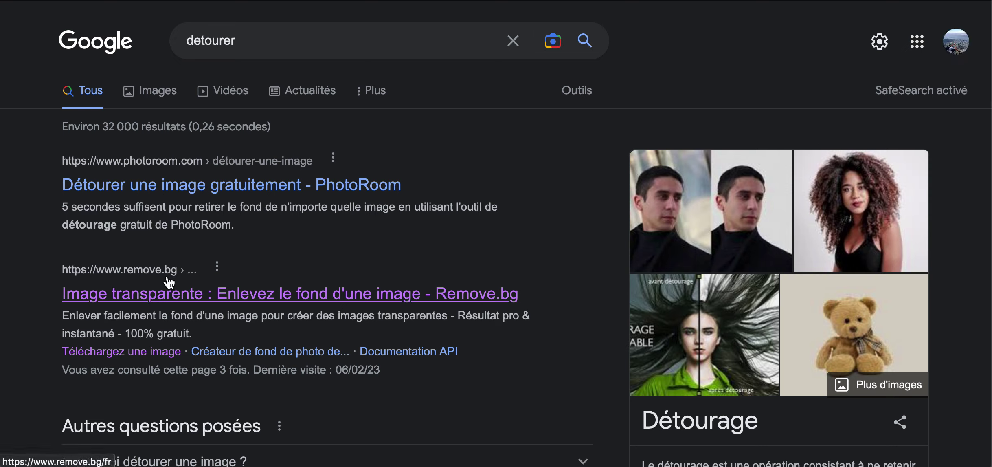
left_click(165, 295)
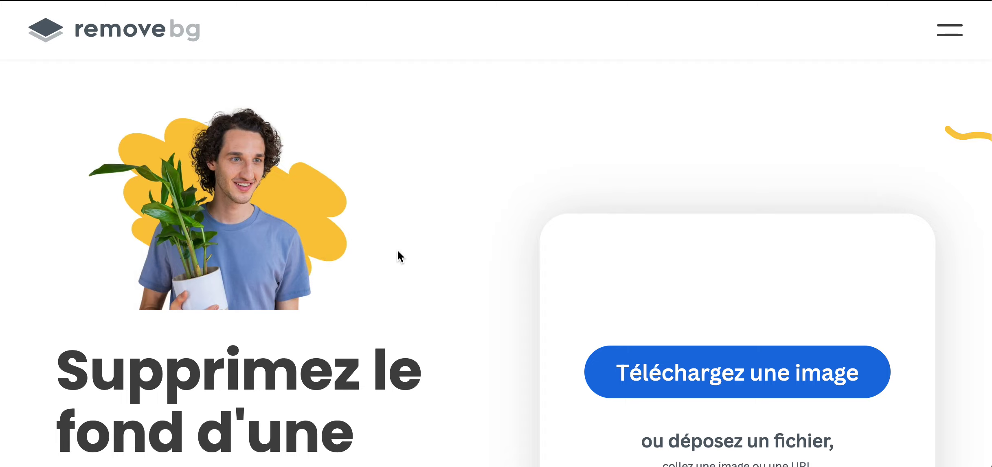
Upload 3D-shoes-Cover.jpg to Remove.bg for background removal
scroll(671, 306, "down", 2)
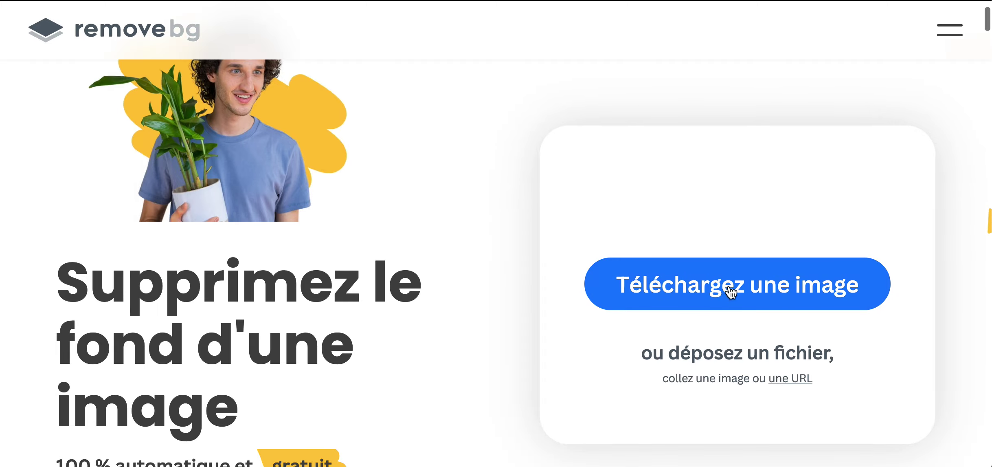
left_click(729, 287)
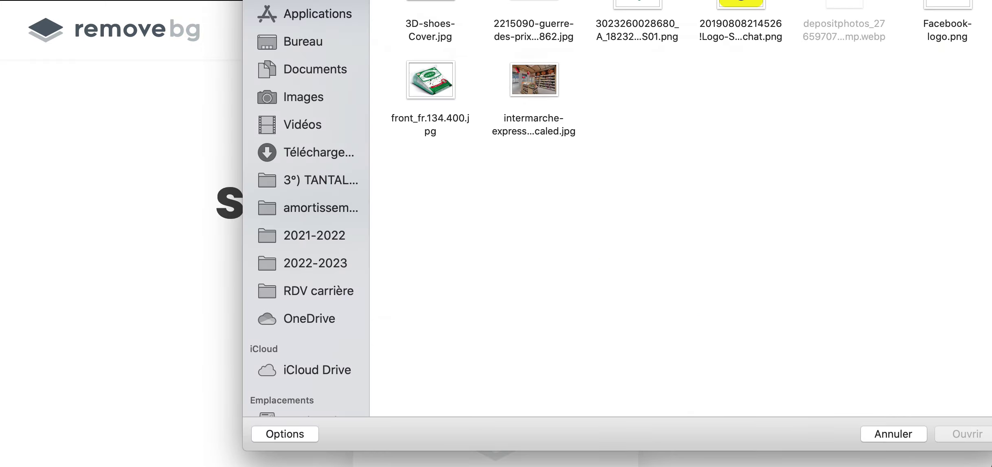
left_click(383, 42)
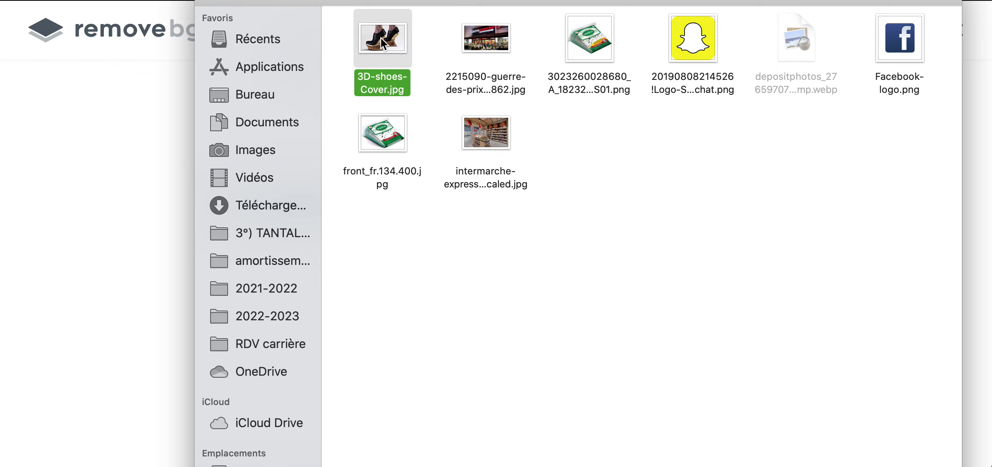
key("Return")
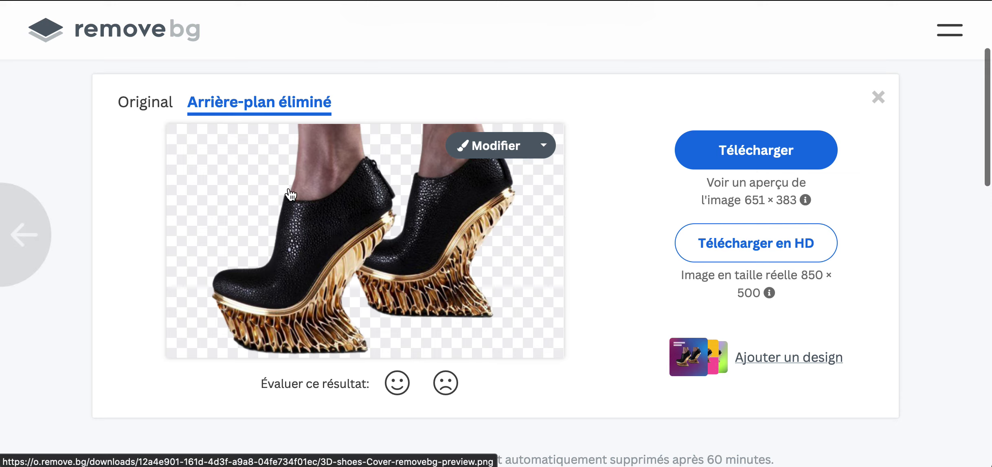
Check the edit options of the background-free shoe image, and download its 651 × 383 preview version
left_click(543, 145)
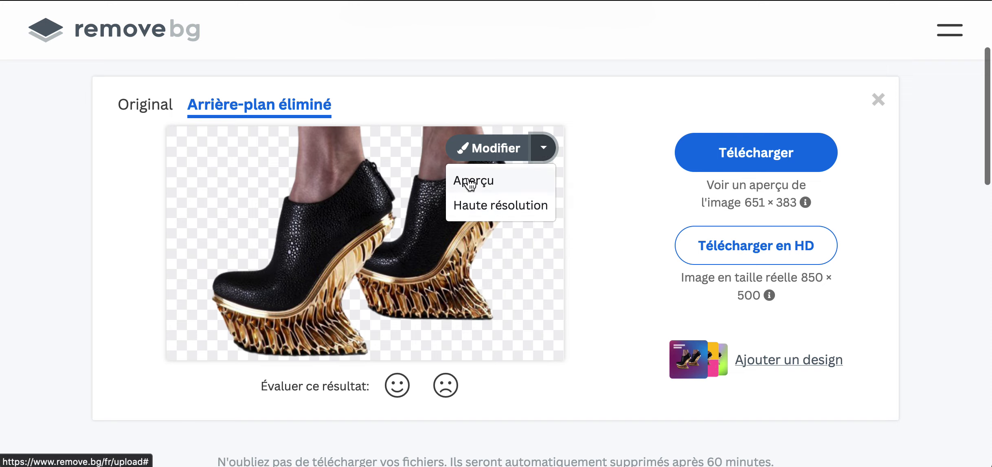
scroll(310, 326, "down", 3)
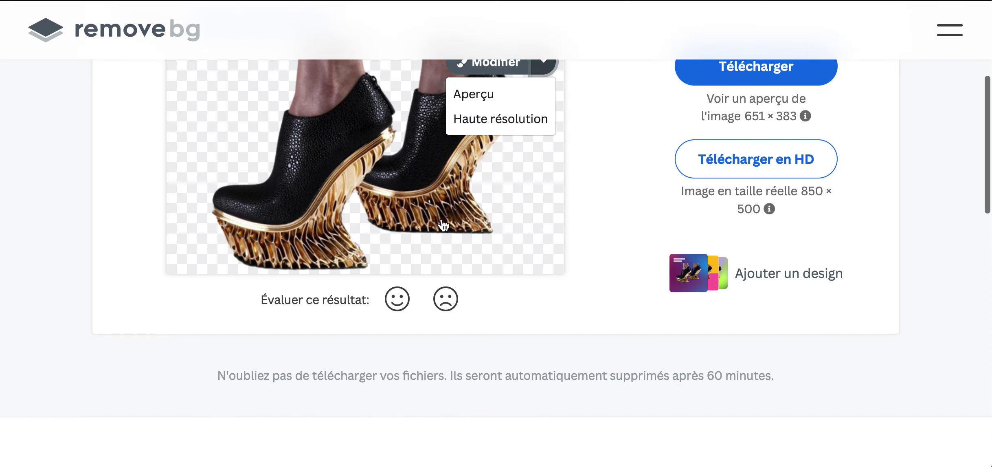
scroll(443, 223, "up", 2)
left_click(384, 160)
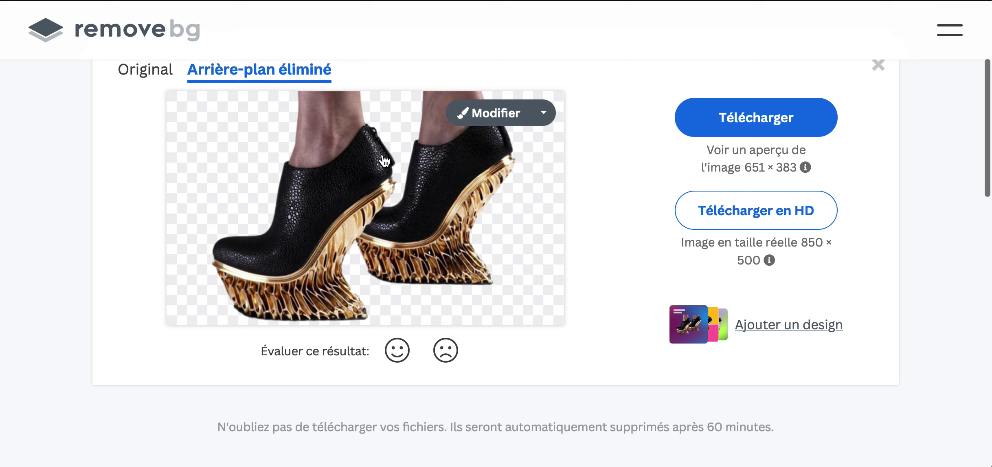
left_click(753, 130)
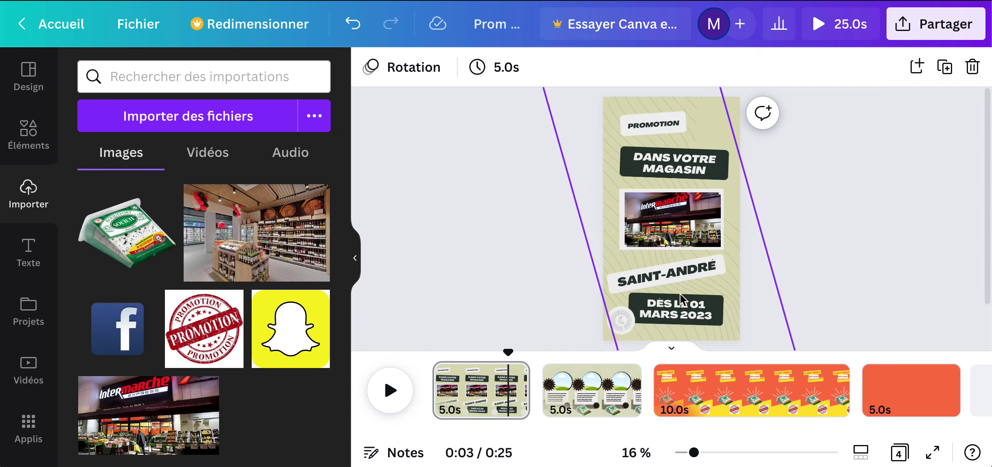
Switch to Canva, select the empty orange fourth page, and import 3D-shoes-Cover.jpg together with 3D-shoes-Cover-removebg-preview.png
scroll(588, 387, "right", 3)
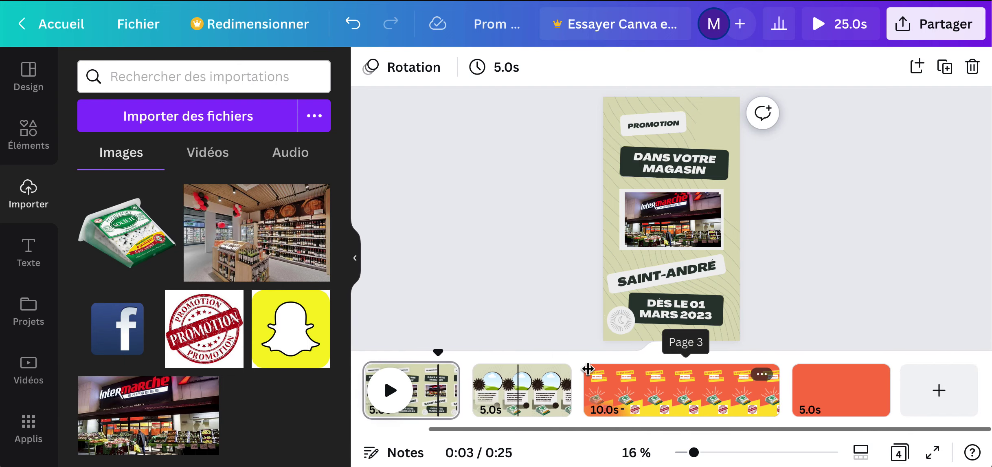
left_click(843, 401)
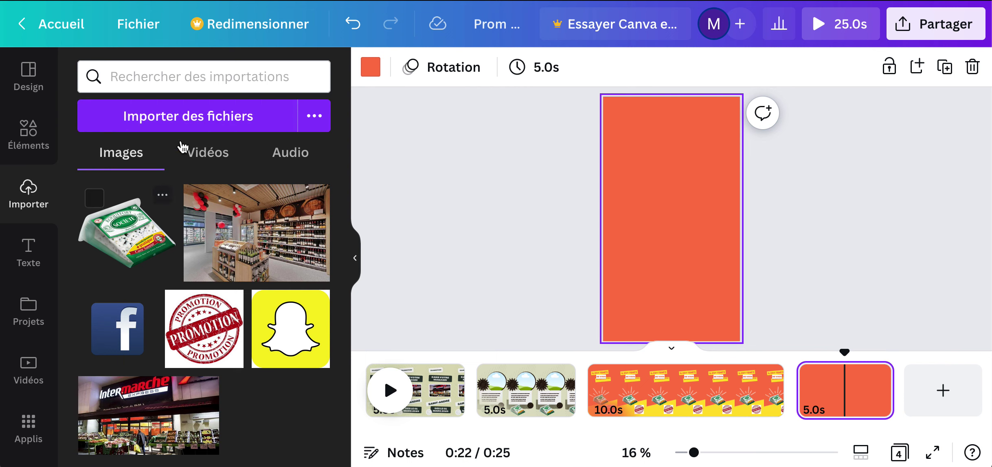
left_click(281, 120)
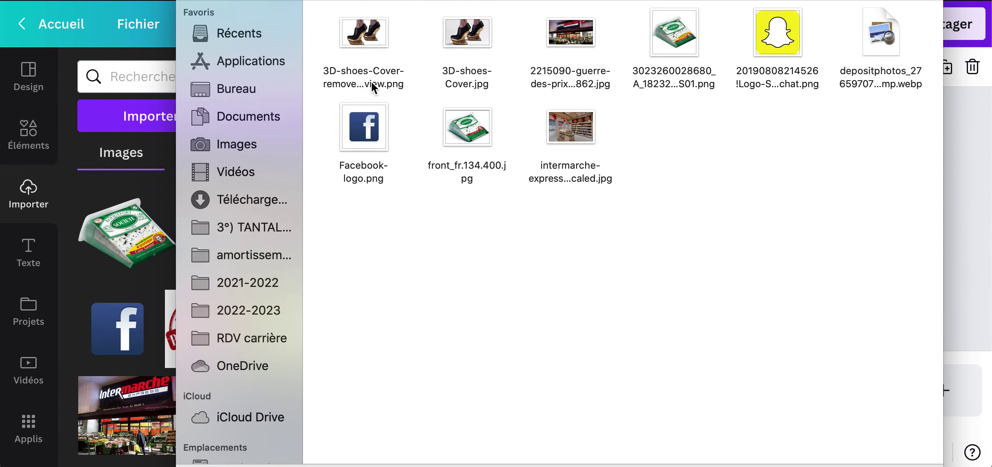
left_click(473, 41)
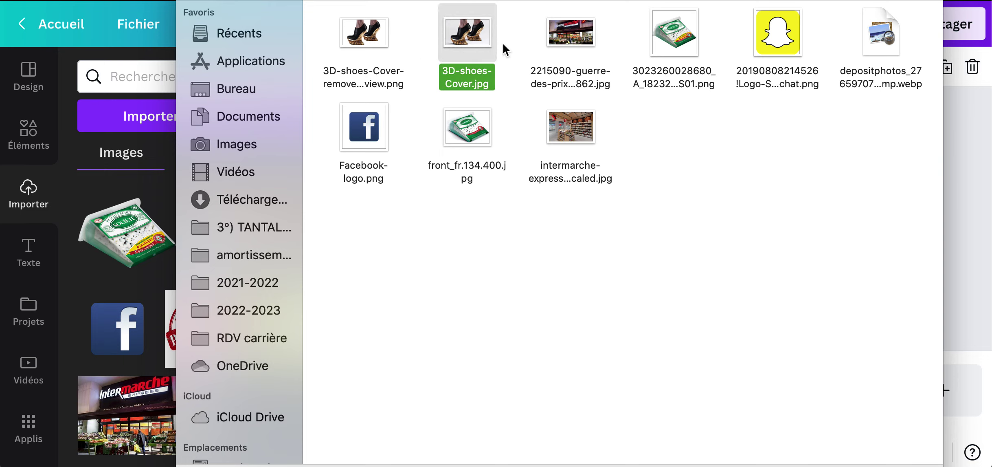
left_click(358, 36, "super")
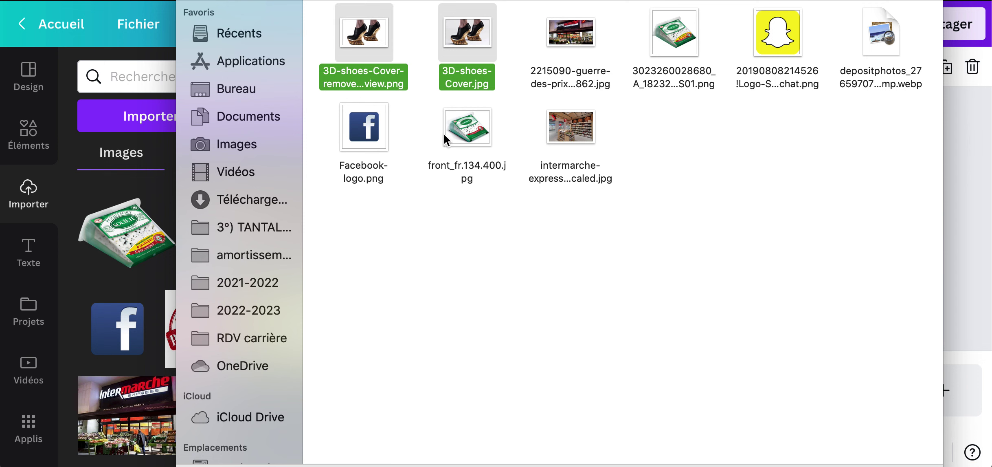
key("Return")
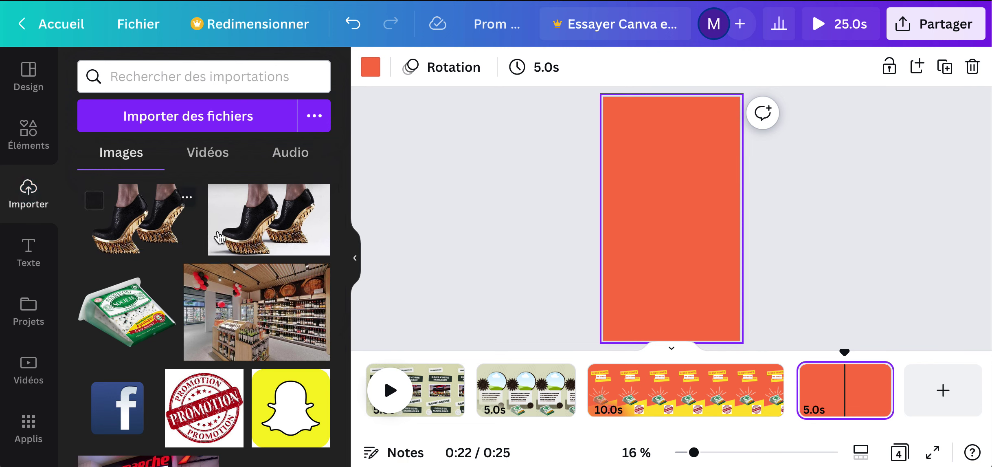
Place the original shoe photo near the top of the orange page and the background-free version below it
left_click_drag(294, 194, 662, 152)
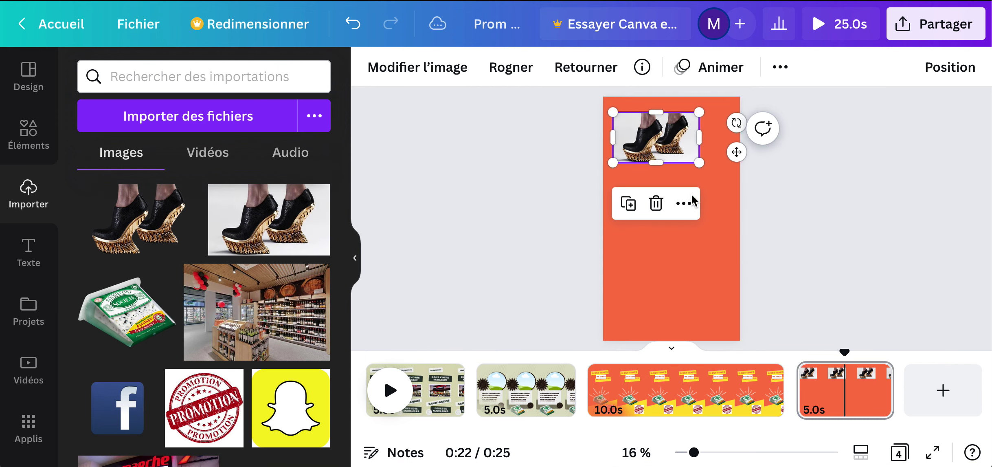
left_click(682, 181)
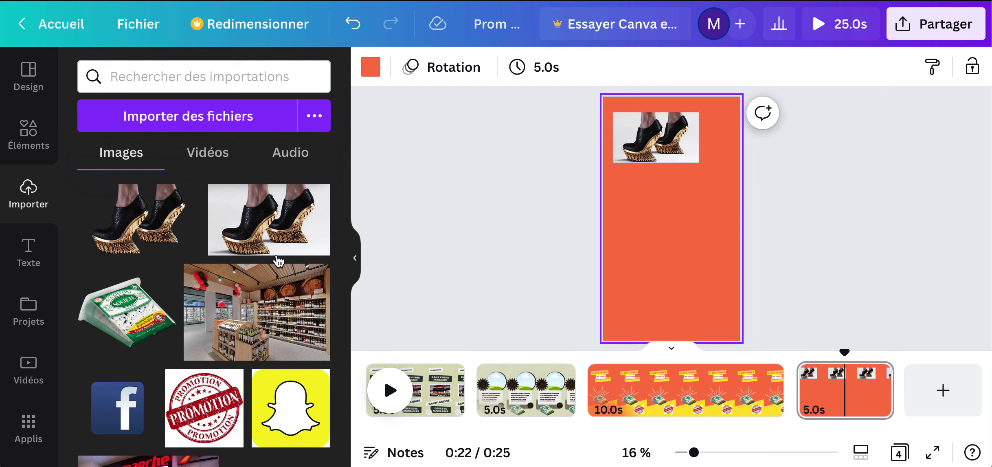
left_click_drag(193, 228, 678, 249)
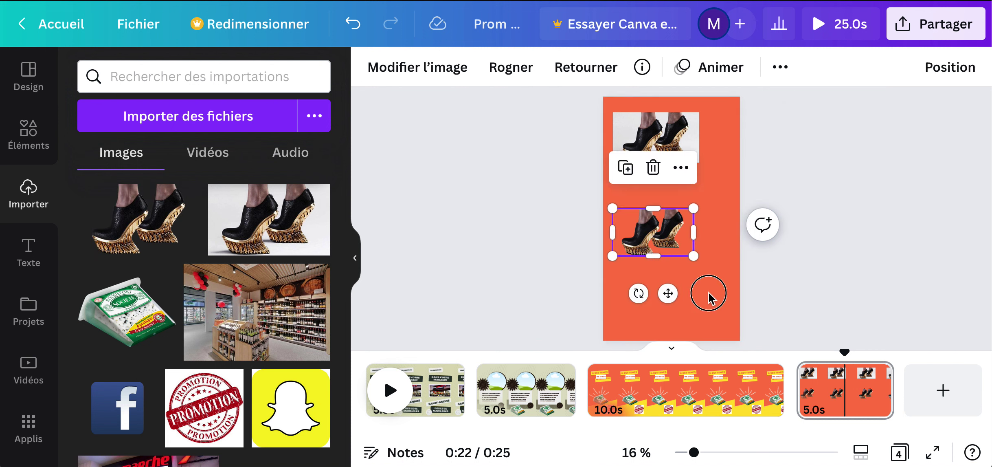
left_click(709, 298)
Enlarge the background-free shoe image on the orange page and deselect it
left_click(667, 244)
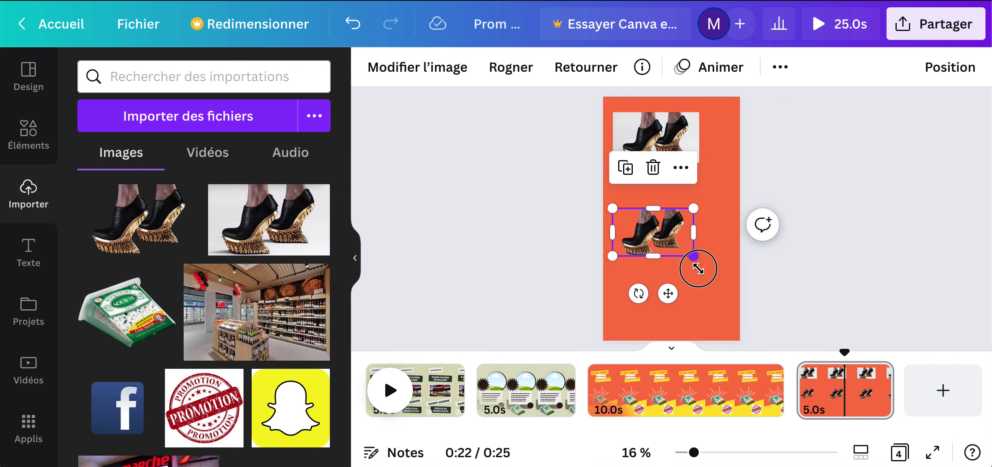
left_click_drag(697, 268, 735, 291)
left_click(634, 197)
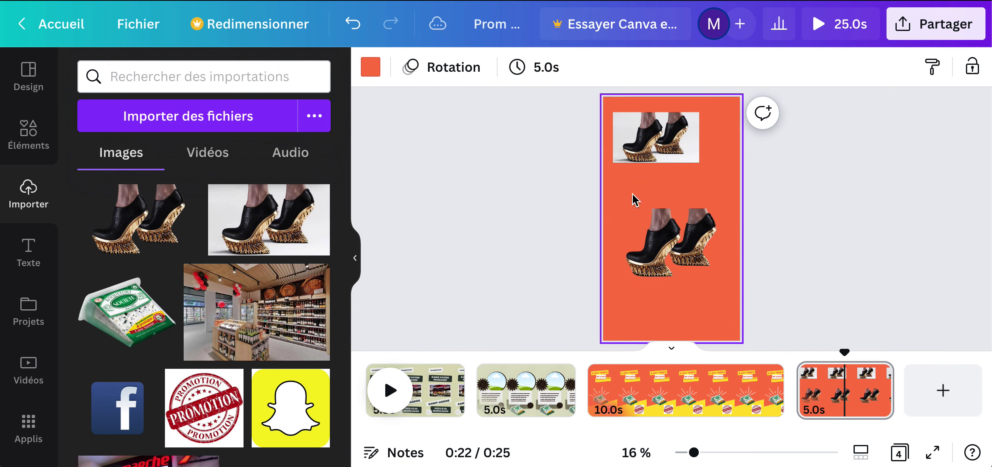